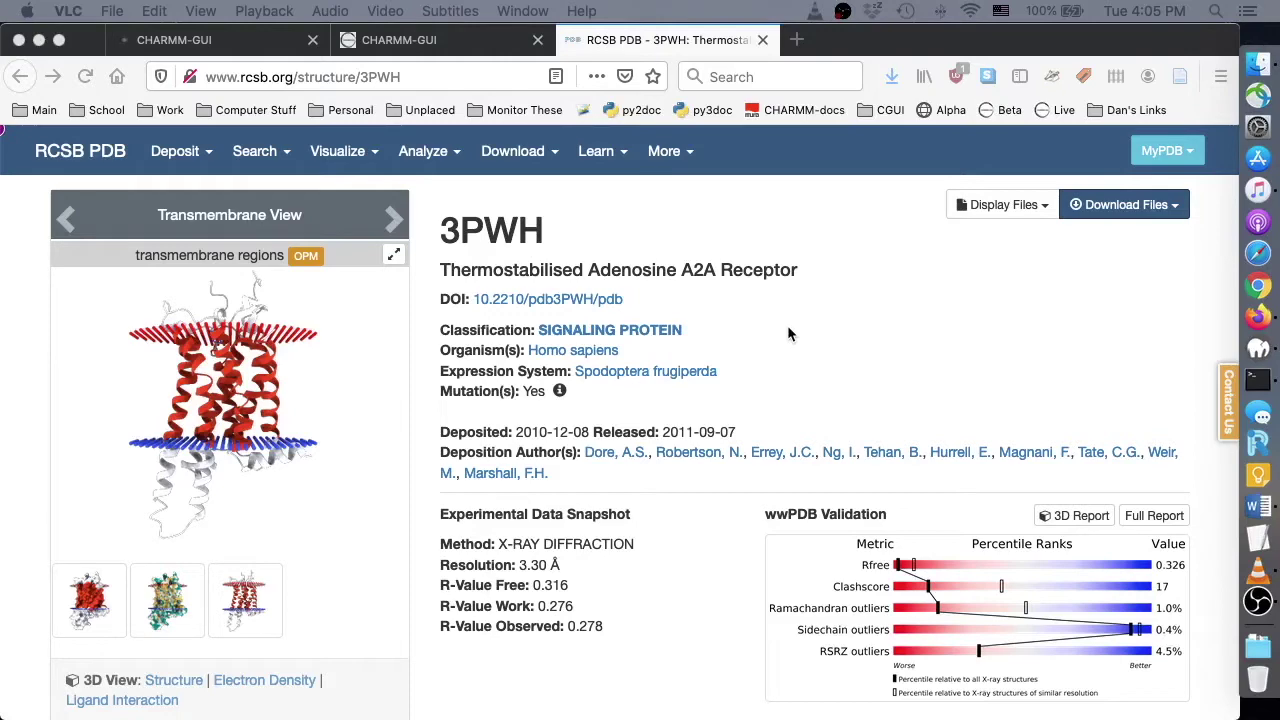
# Open the Relative Ligand Binder module under Input Generator > Free Energy Calculator
pyautogui.click(450, 52)
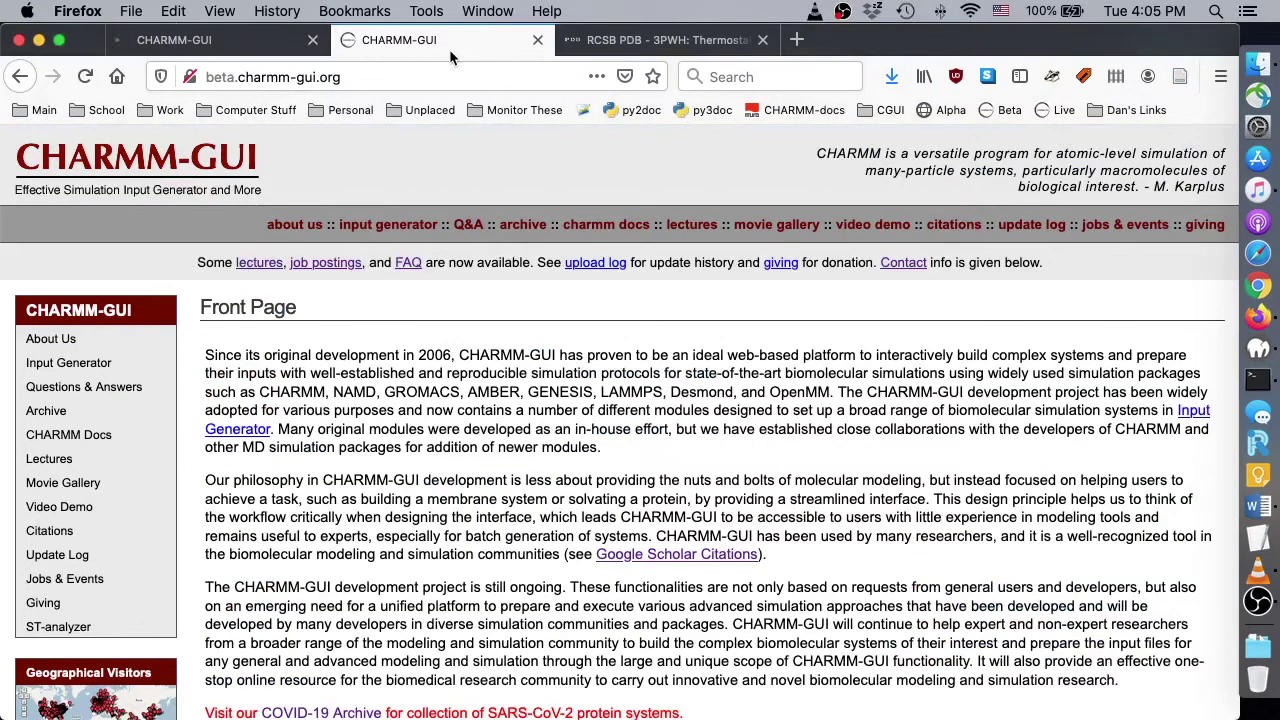
pyautogui.click(391, 225)
pyautogui.scroll(-5, 199, 412)
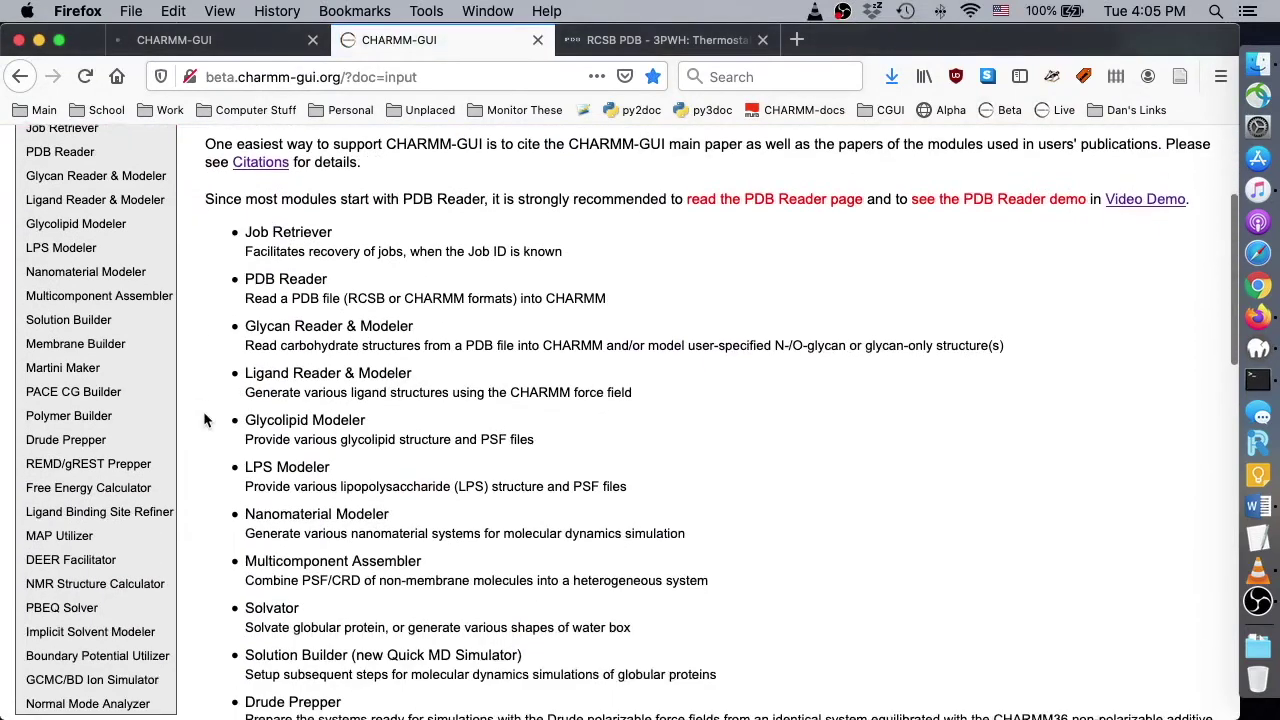
pyautogui.moveTo(168, 400)
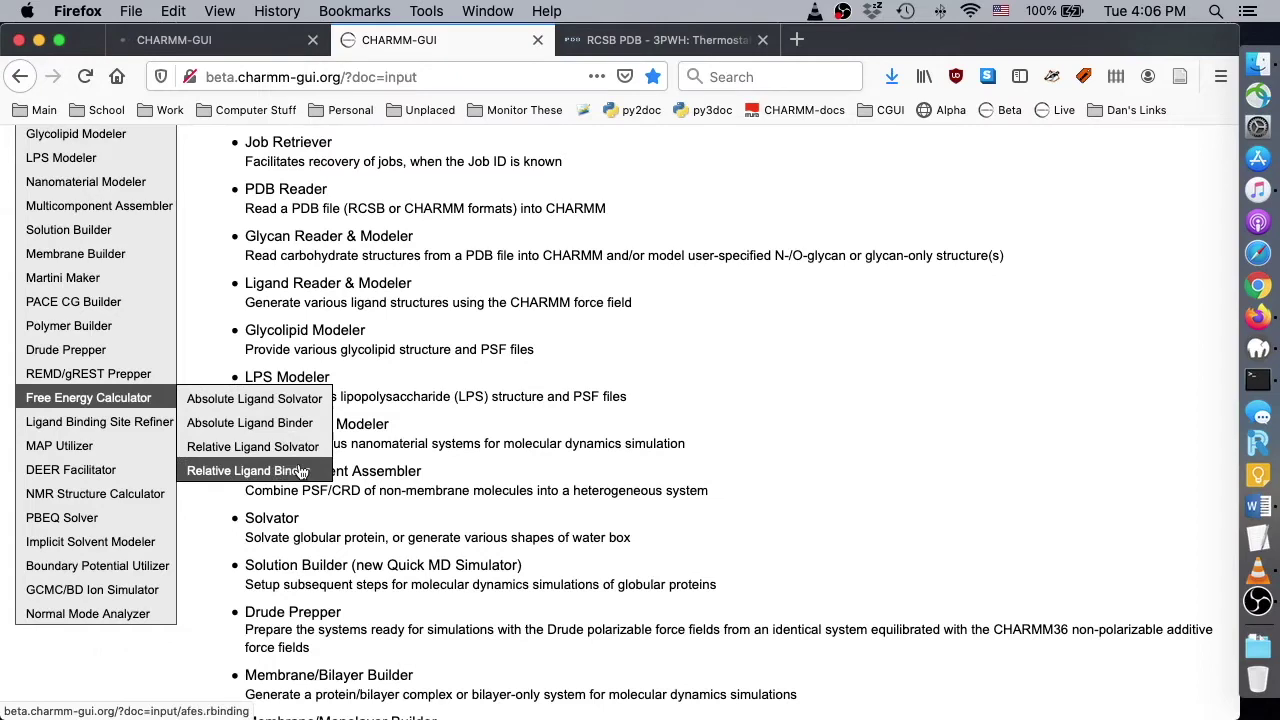
pyautogui.click(300, 470)
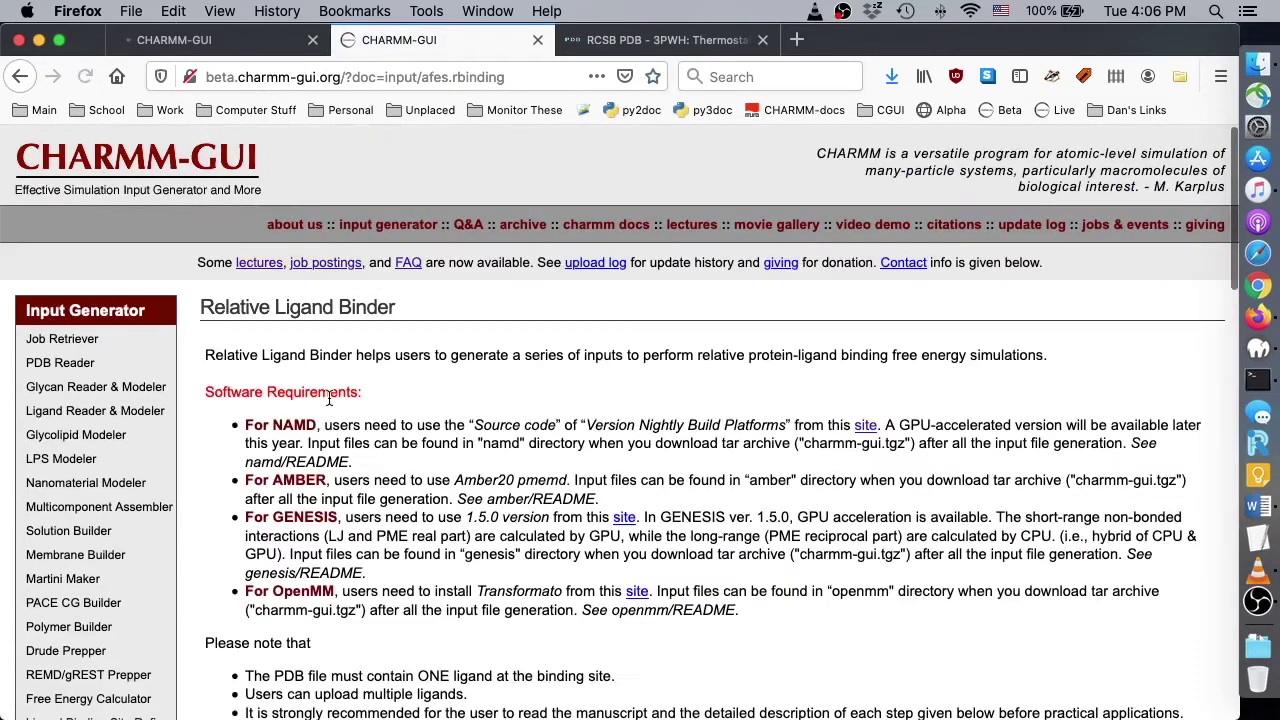
# Set System Type to Bilayer and enter 3PWH as the PDB ID to download
pyautogui.scroll(-10, 330, 400)
pyautogui.click(363, 556)
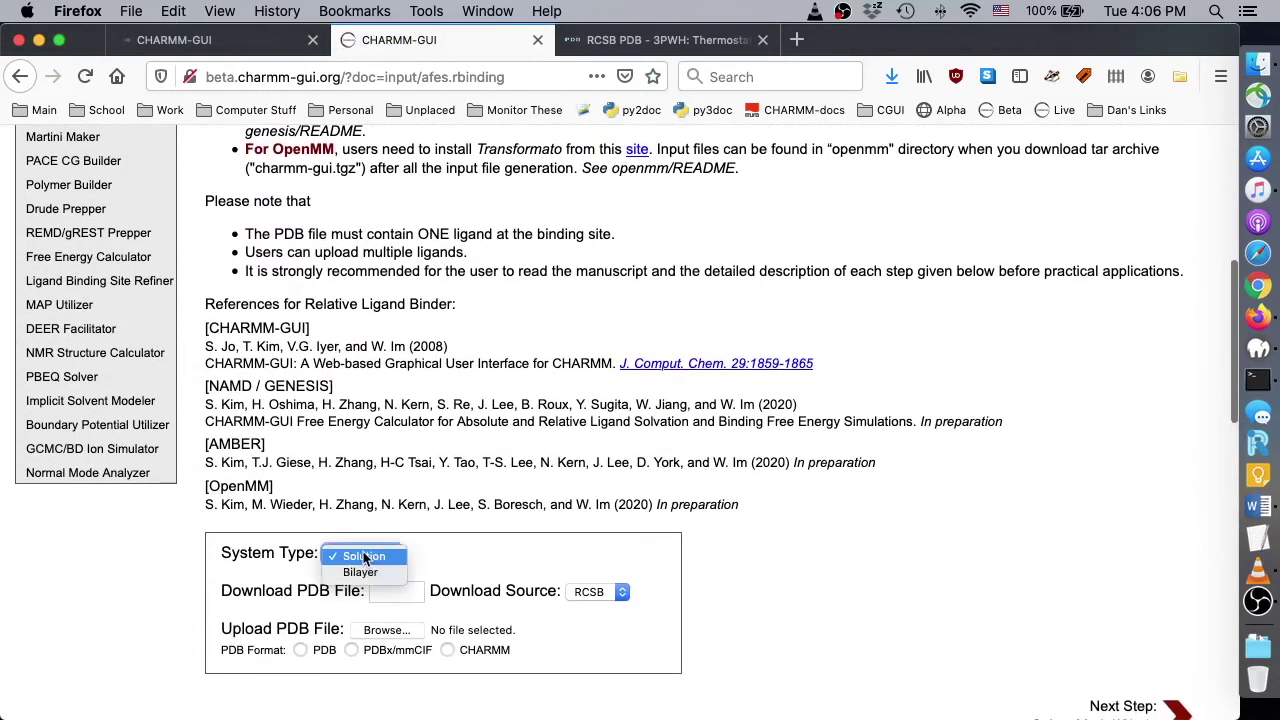
pyautogui.click(360, 572)
pyautogui.click(390, 590)
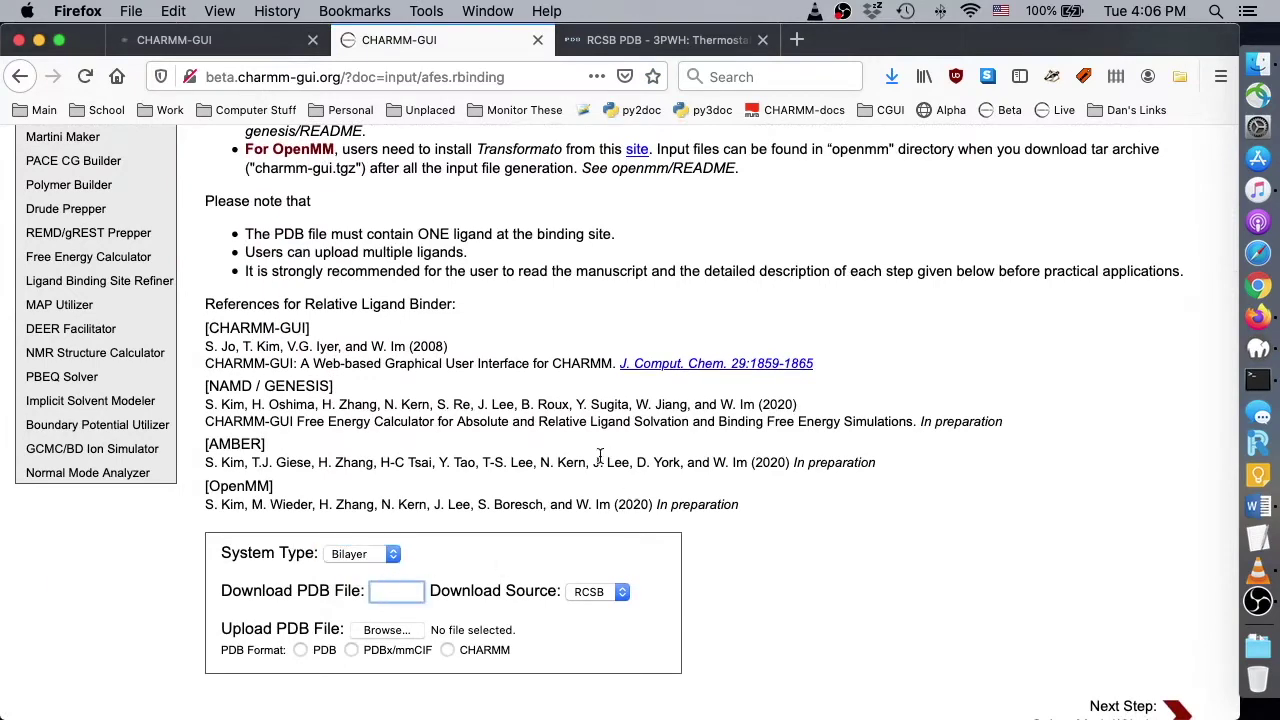
pyautogui.write('3PWH')
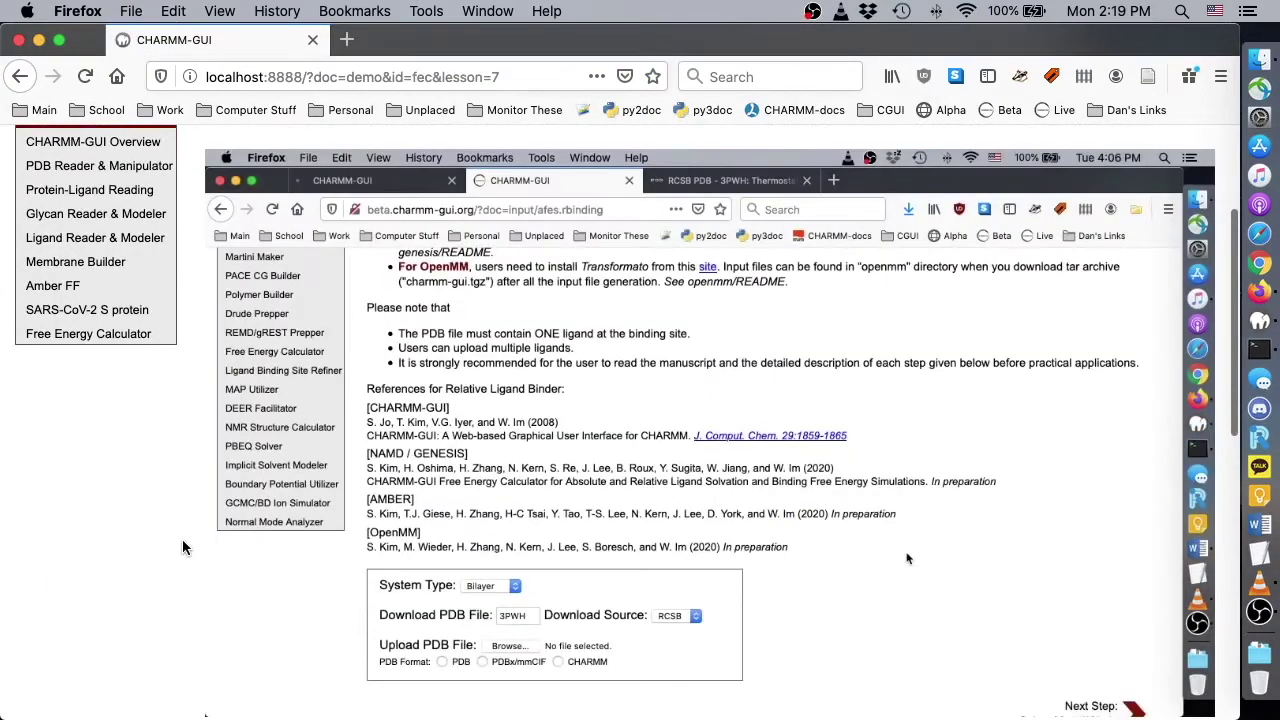
# Play the '6: Absolute Ligand Binder for Membrane Systems' Free Energy Calculator video demo
pyautogui.scroll(10, 907, 558)
pyautogui.press('super+Left')
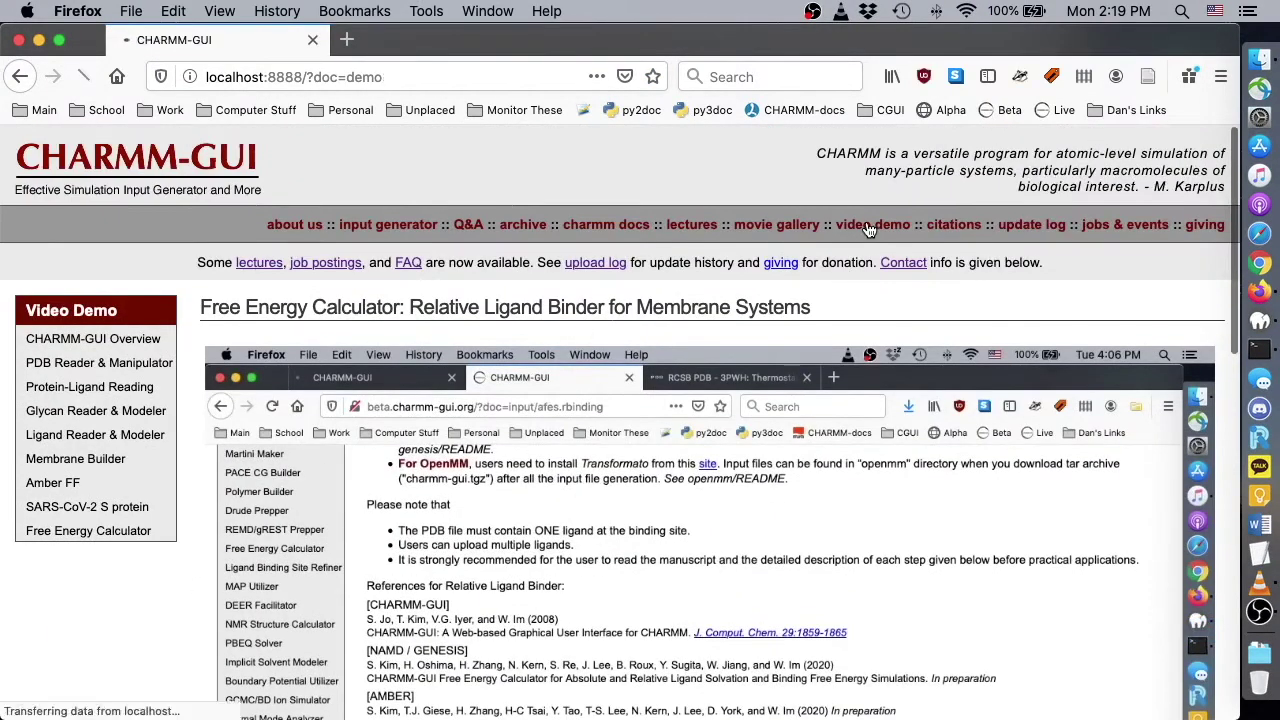
pyautogui.moveTo(160, 531)
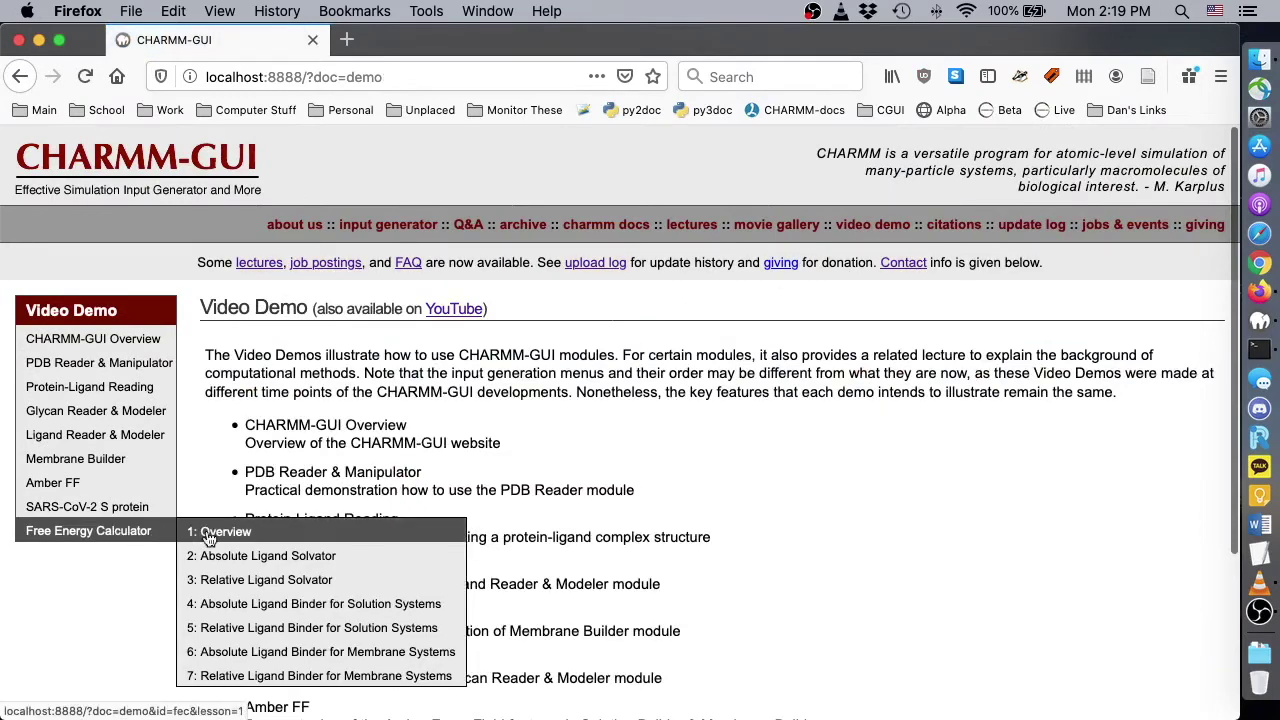
pyautogui.click(426, 651)
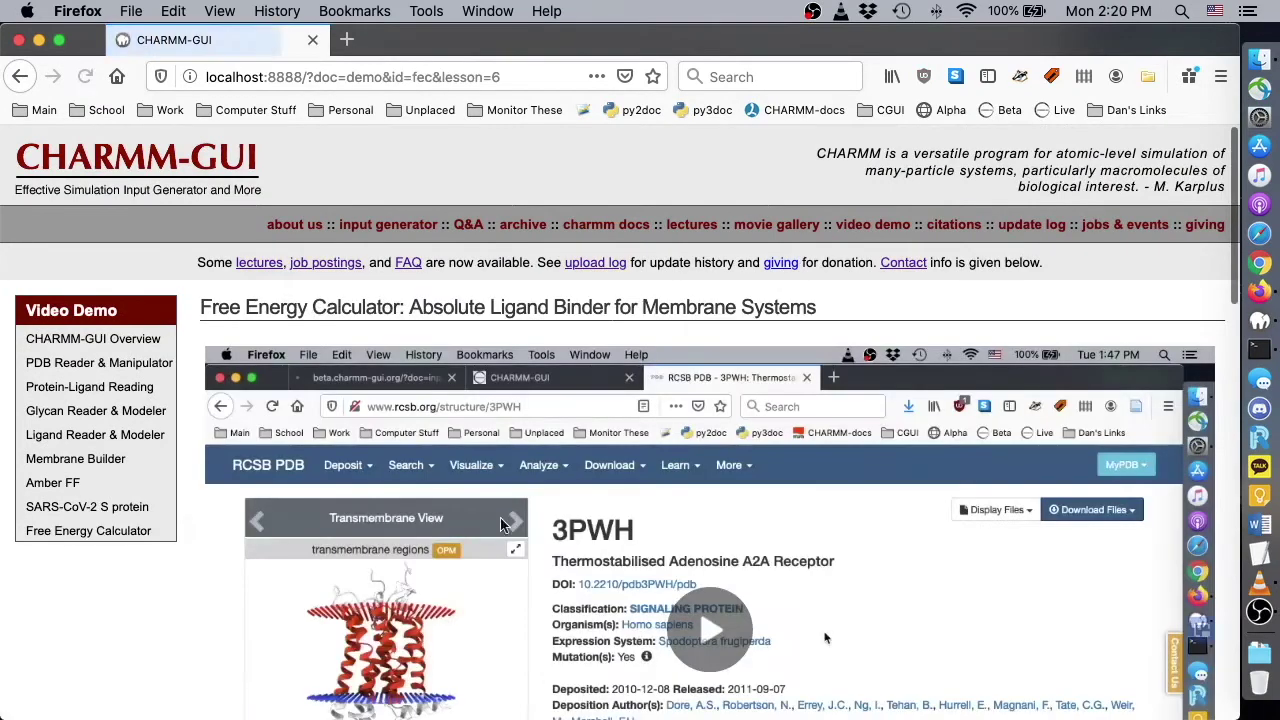
pyautogui.scroll(-2, 510, 480)
pyautogui.scroll(-1, 531, 432)
pyautogui.click(682, 424)
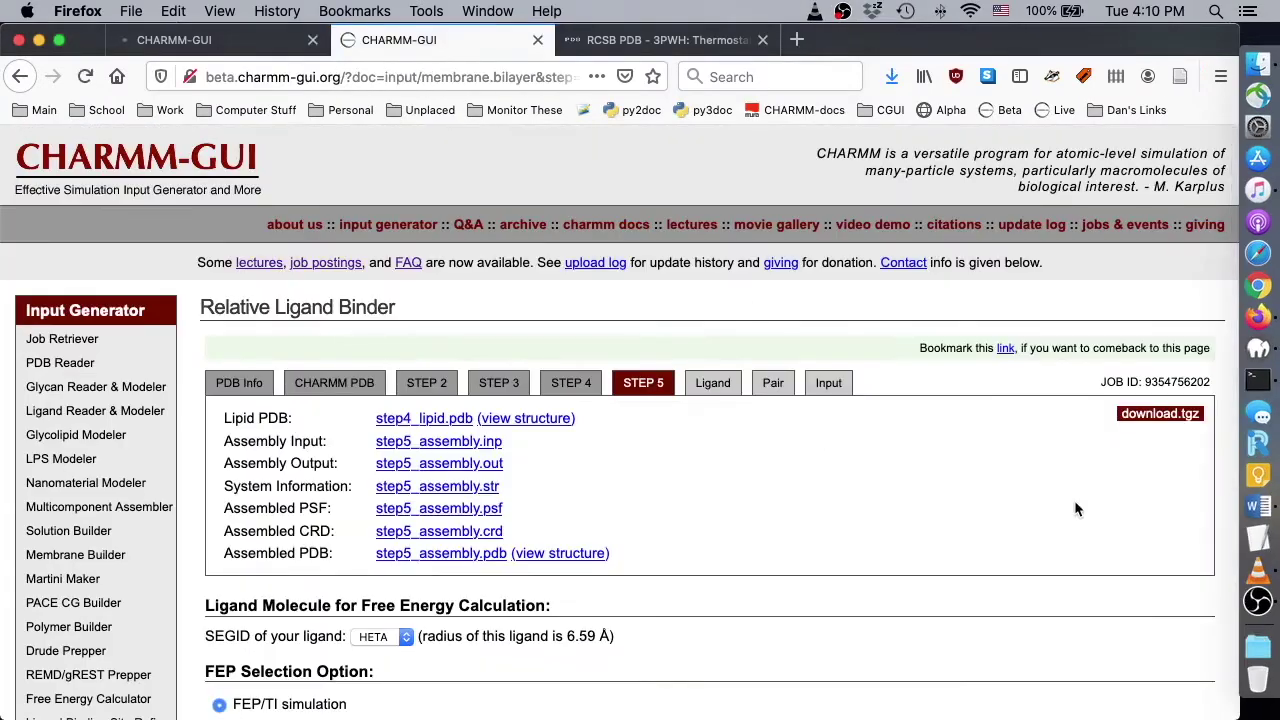
# Keep HETA as the ligand and advance to the ligand upload step
pyautogui.scroll(-5, 591, 477)
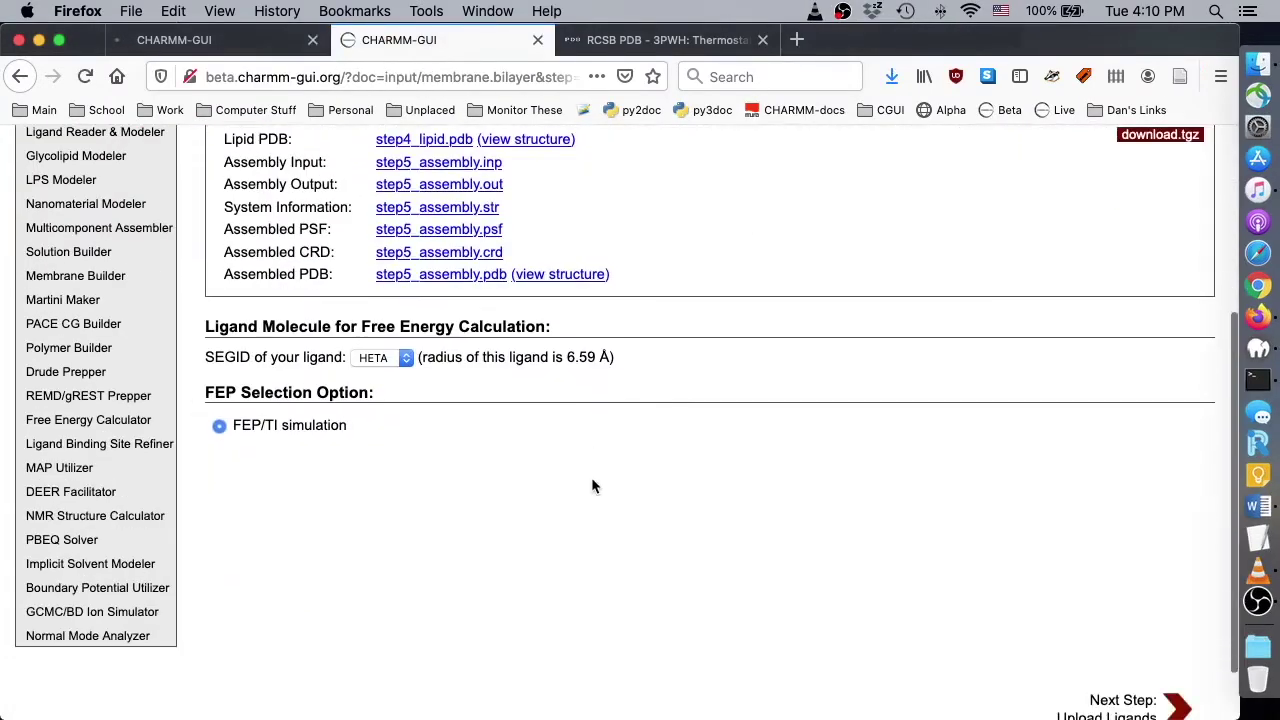
pyautogui.click(377, 291)
pyautogui.click(577, 298)
pyautogui.click(1186, 641)
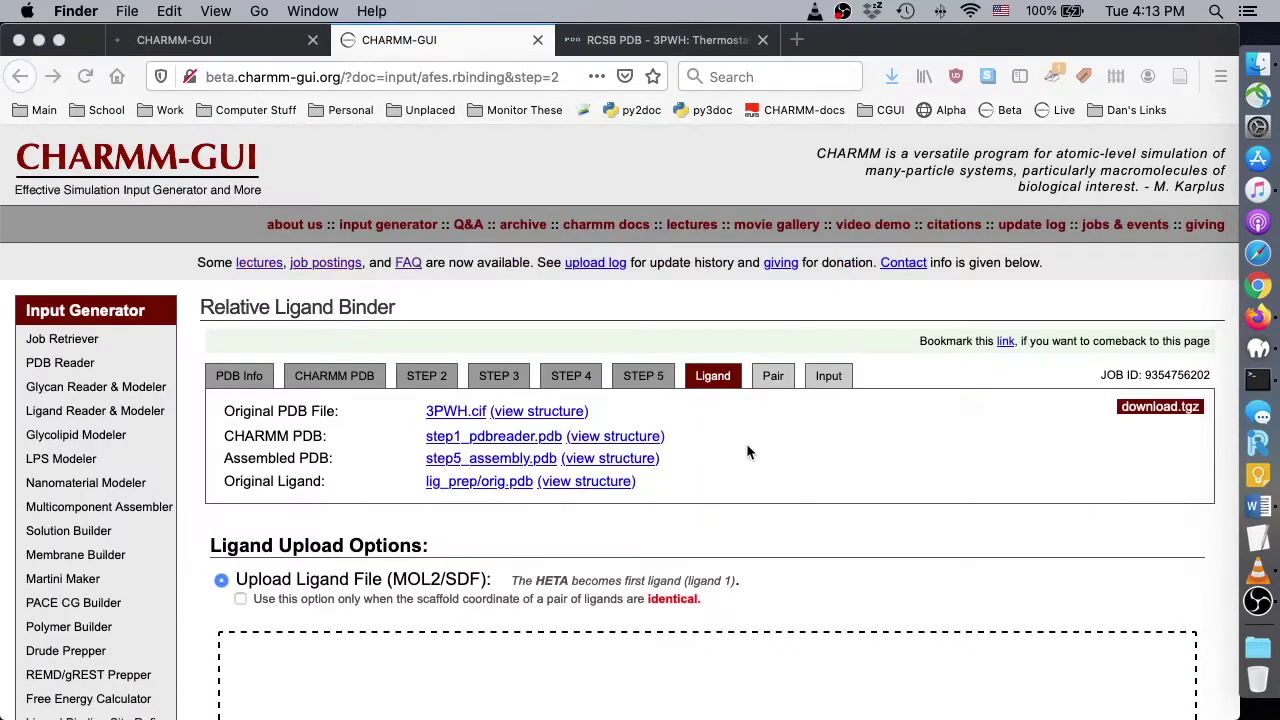
# Show the .mol2 ligand files from the Downloads mol folder for uploading
pyautogui.scroll(-5, 785, 323)
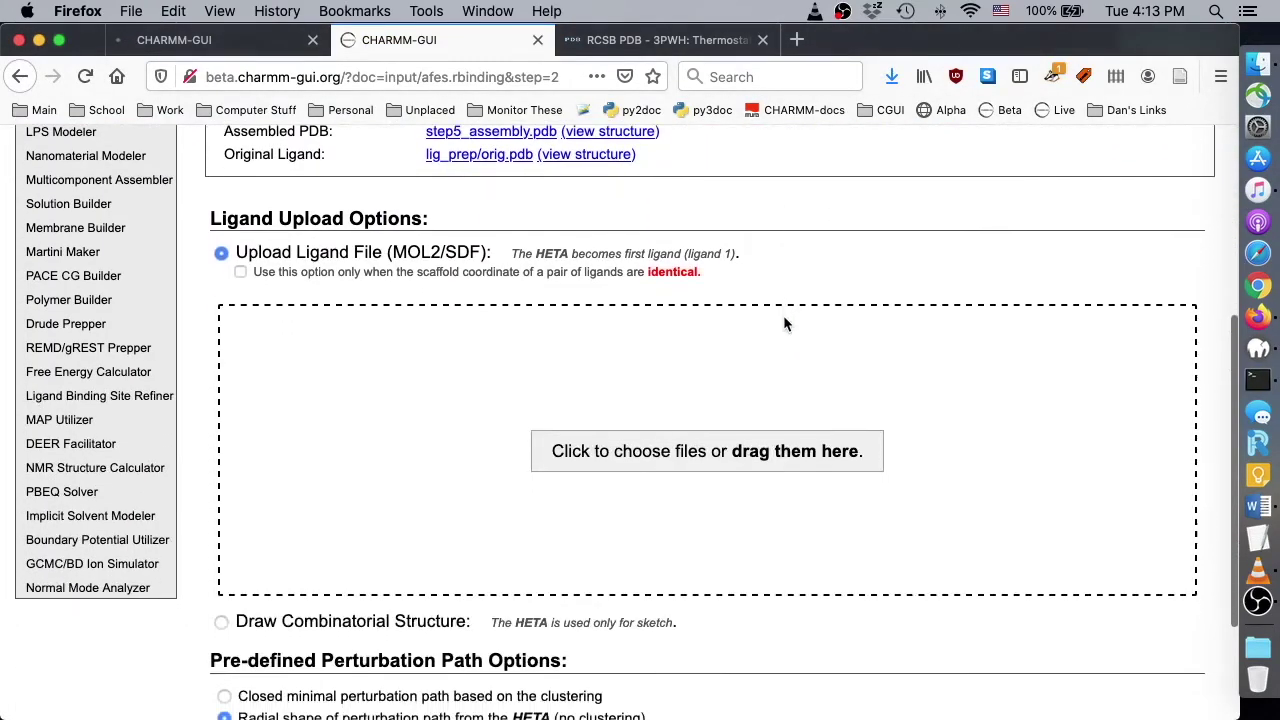
pyautogui.click(1258, 647)
pyautogui.click(880, 598)
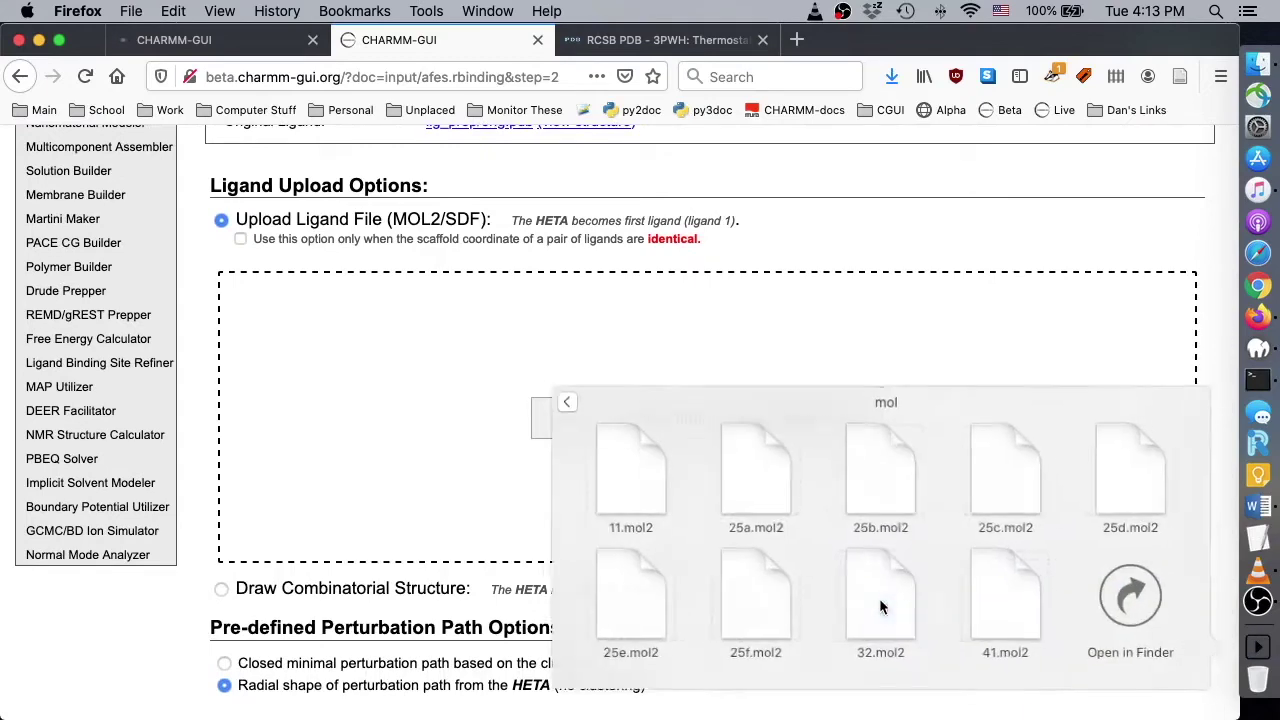
# Add 11.mol2, 25a.mol2 and 25b.mol2 from the mol folder to the ligand upload box
pyautogui.click(1130, 598)
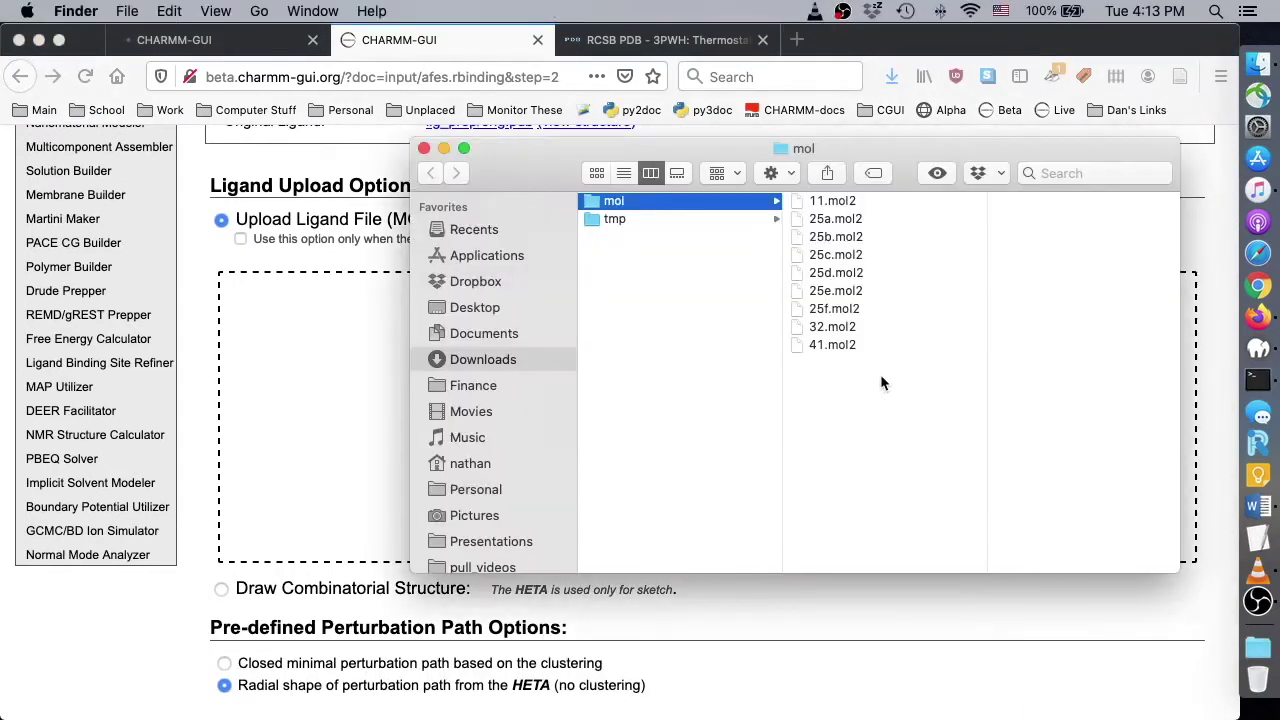
pyautogui.click(832, 201)
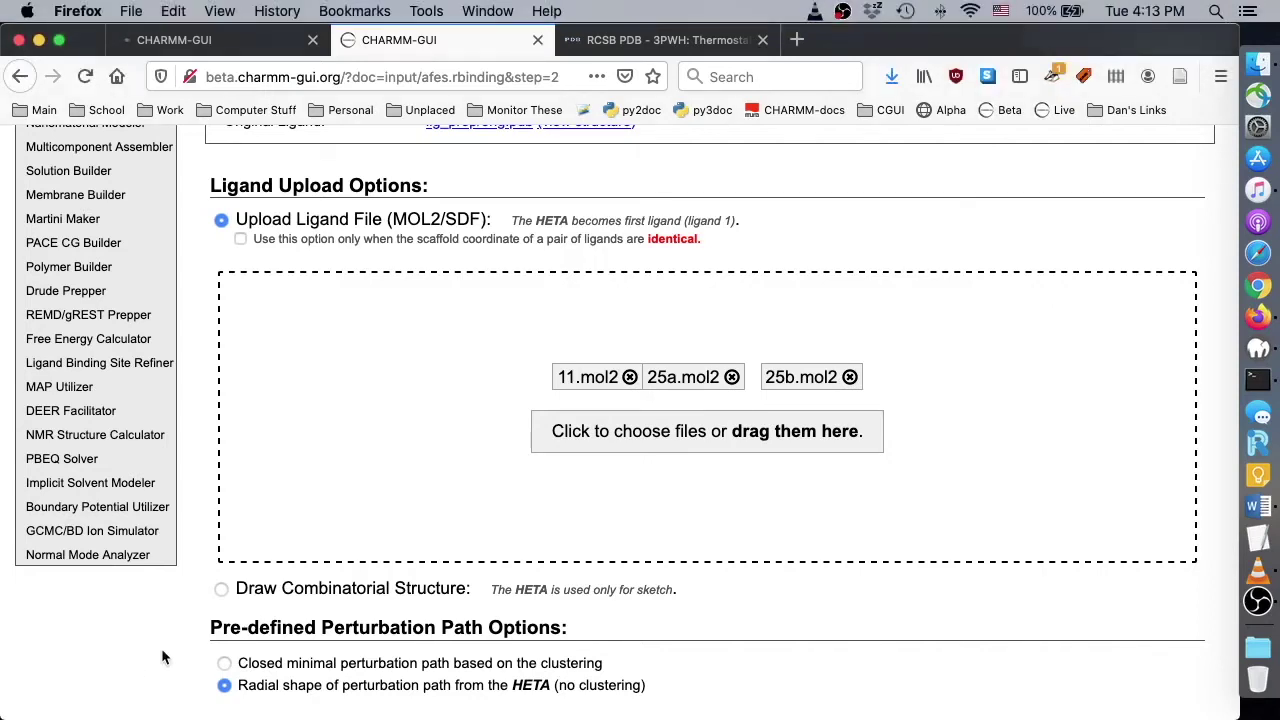
# Choose the closed minimal perturbation path and advance to Set Alchemical Pairs
pyautogui.click(224, 663)
pyautogui.scroll(-3, 144, 618)
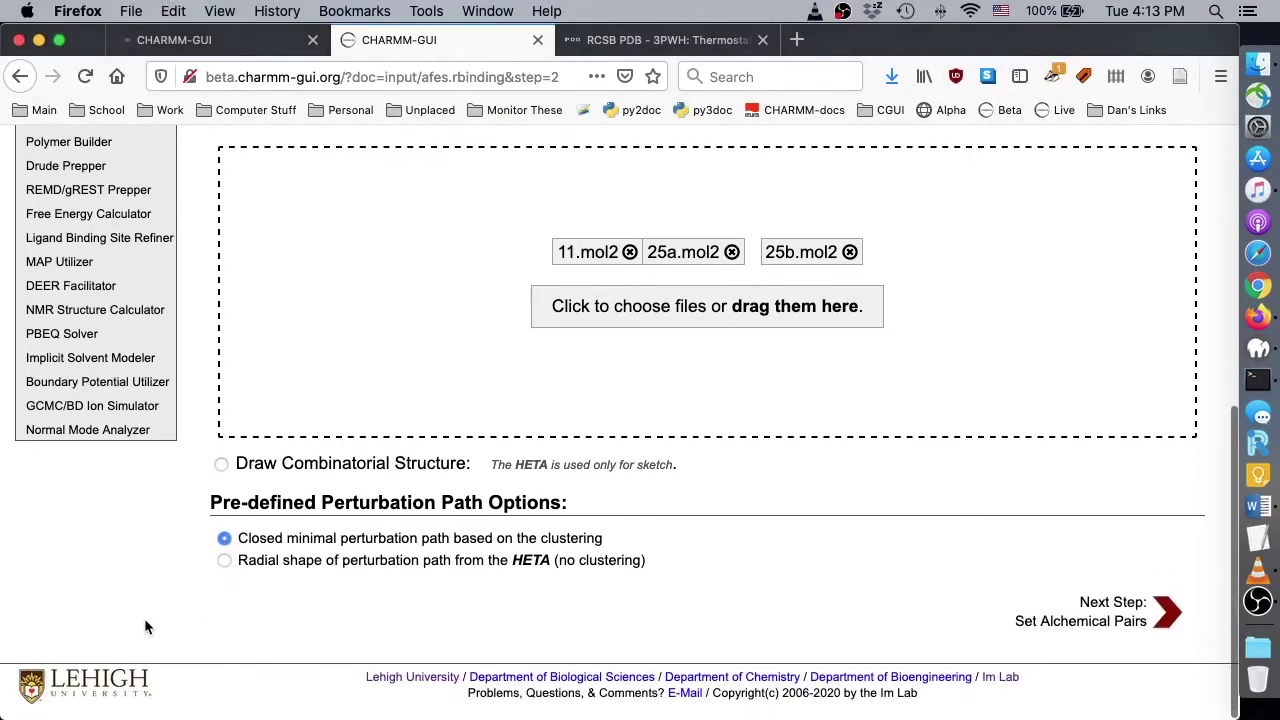
pyautogui.click(1170, 617)
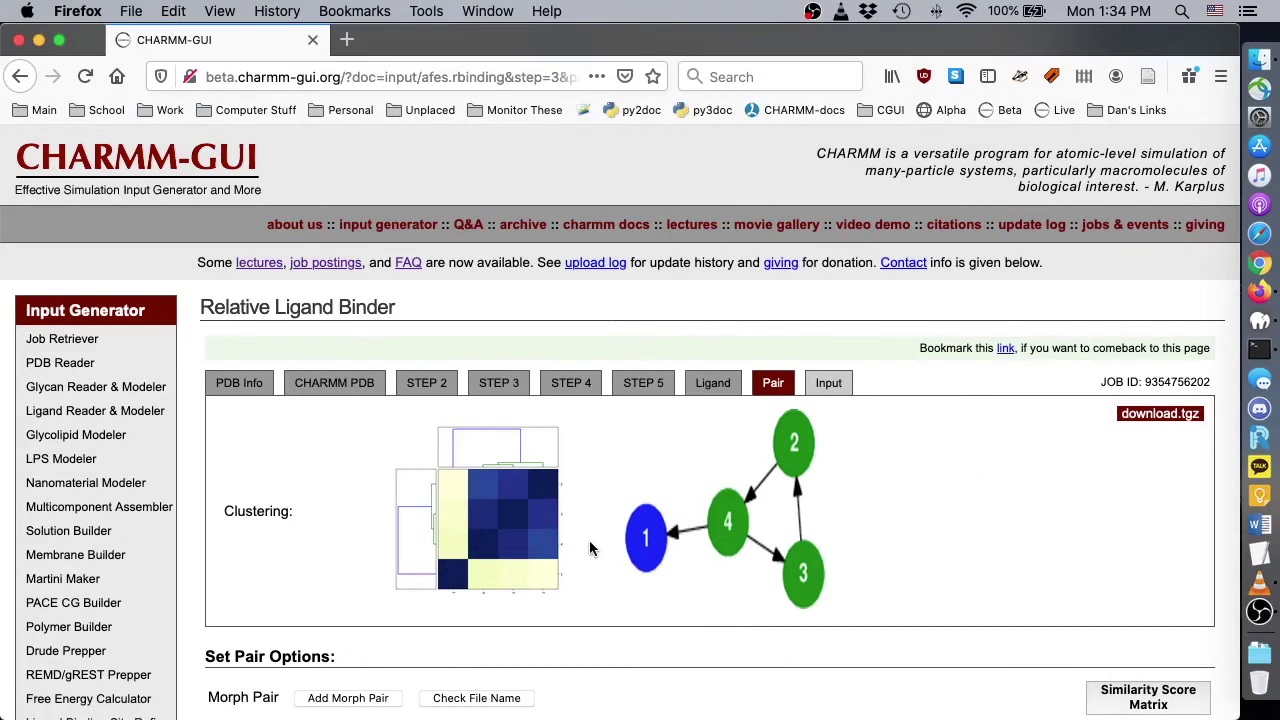
pyautogui.scroll(-3, 589, 548)
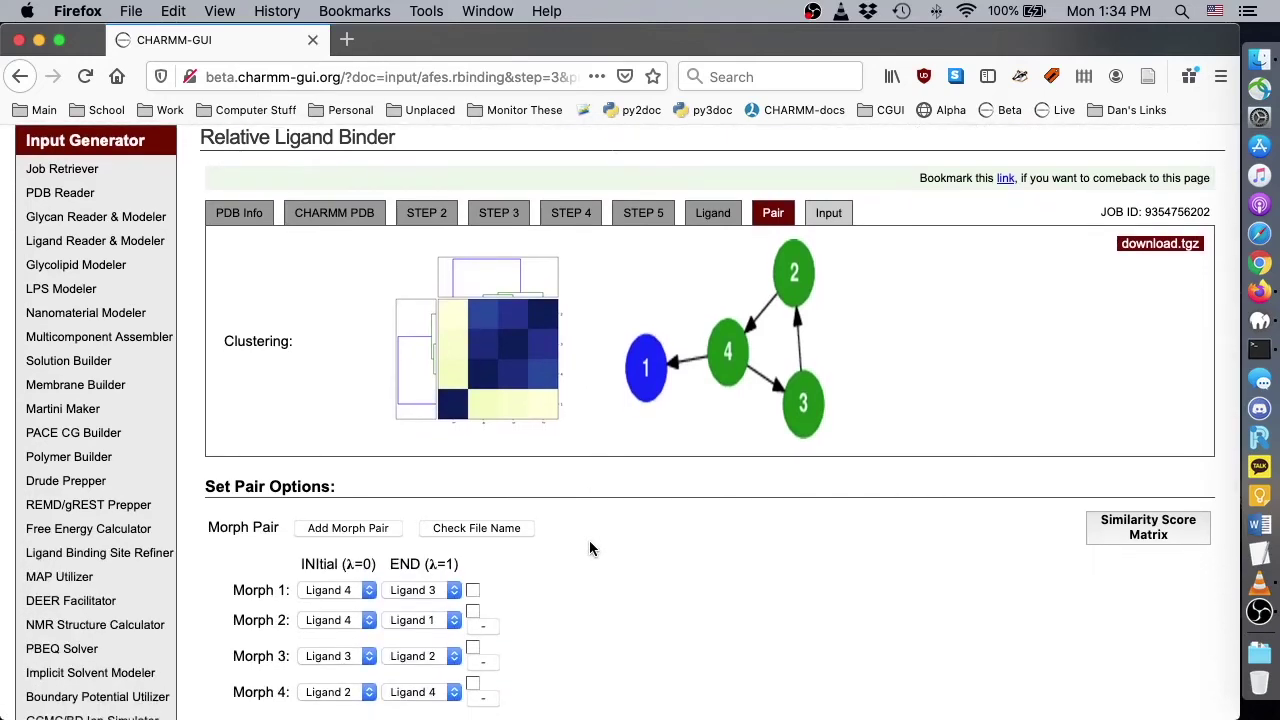
pyautogui.click(1130, 534)
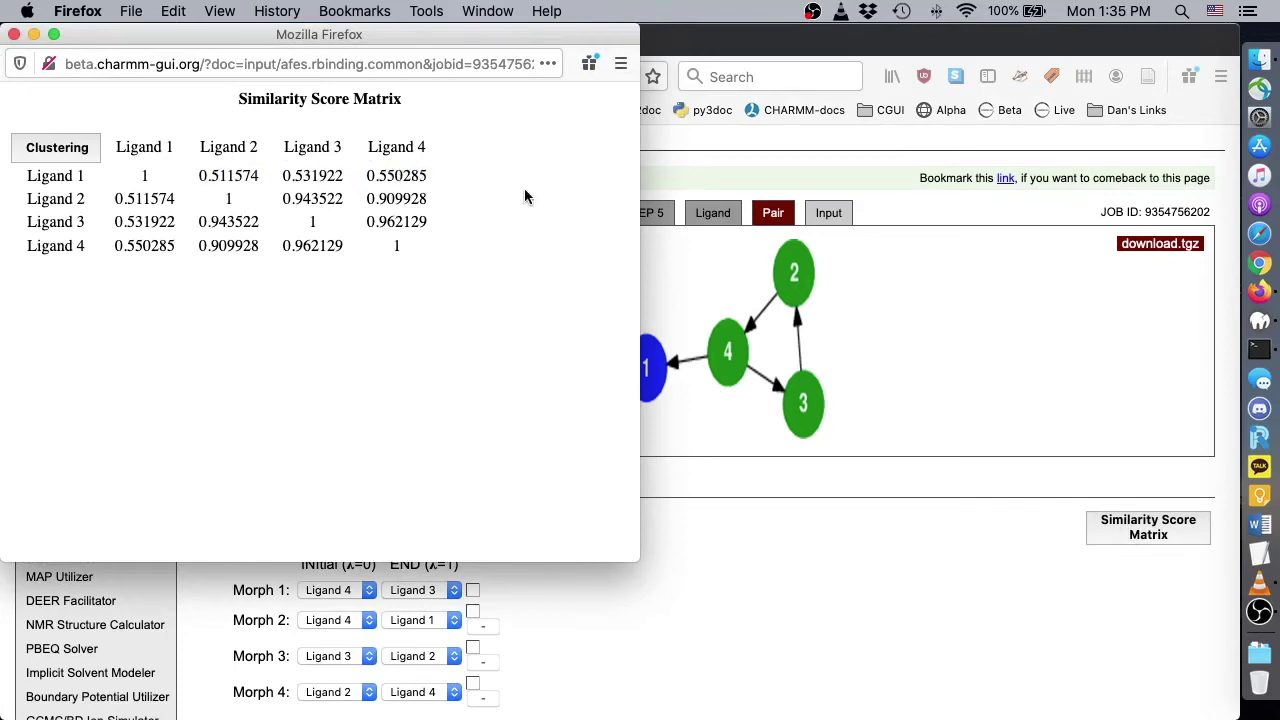
pyautogui.click(653, 464)
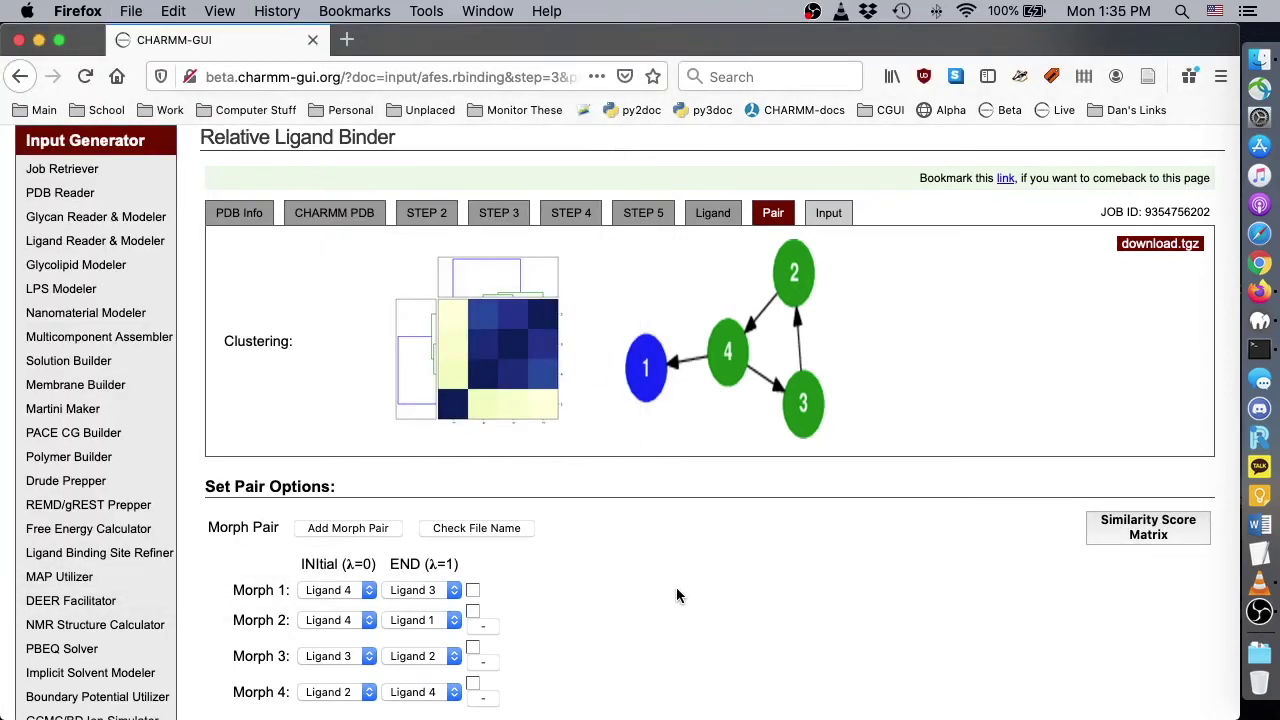
pyautogui.scroll(-2, 676, 596)
# Drop the Ligand 4 to Ligand 1 morph and generate the alchemical structures and inputs
pyautogui.click(476, 510)
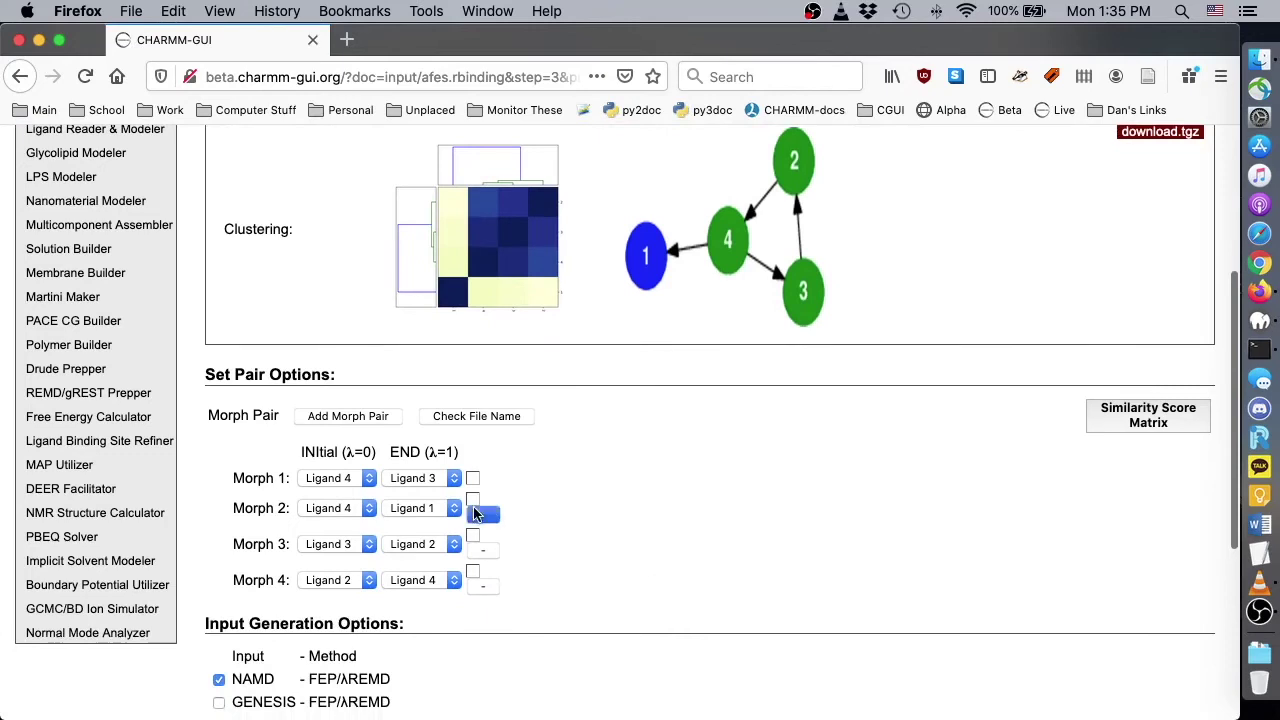
pyautogui.scroll(-3, 655, 505)
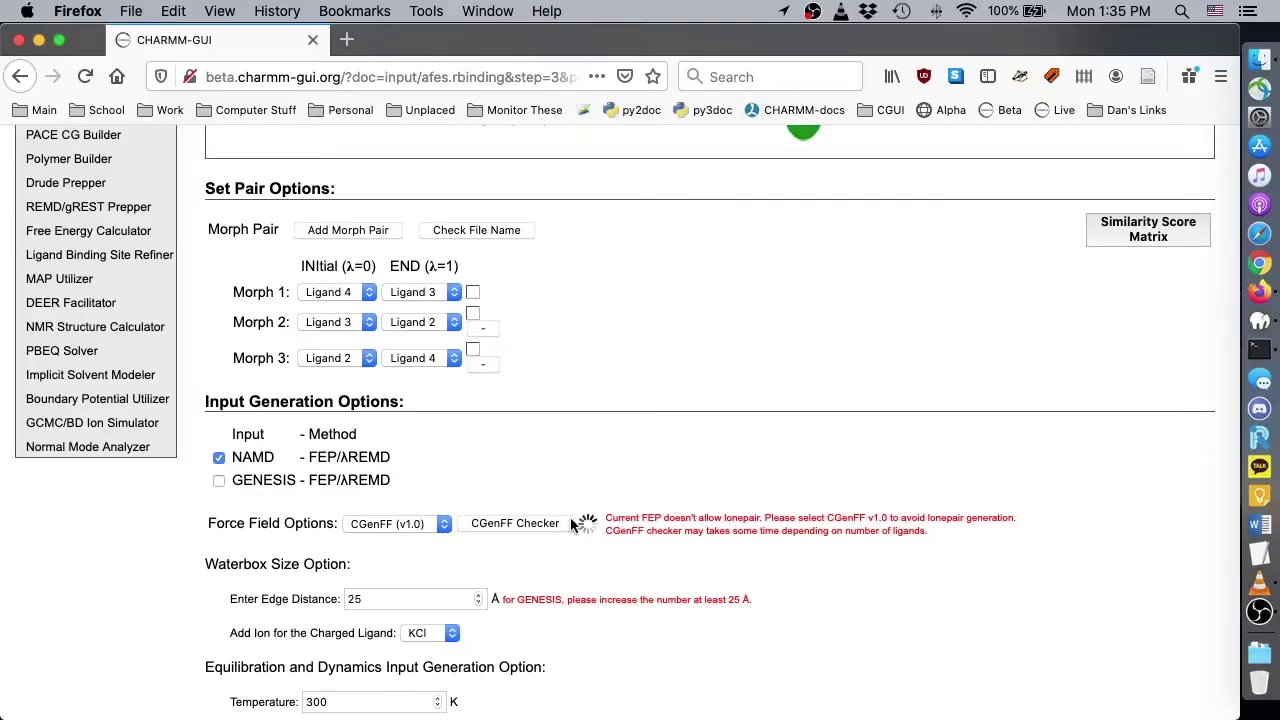
pyautogui.scroll(-3, 697, 487)
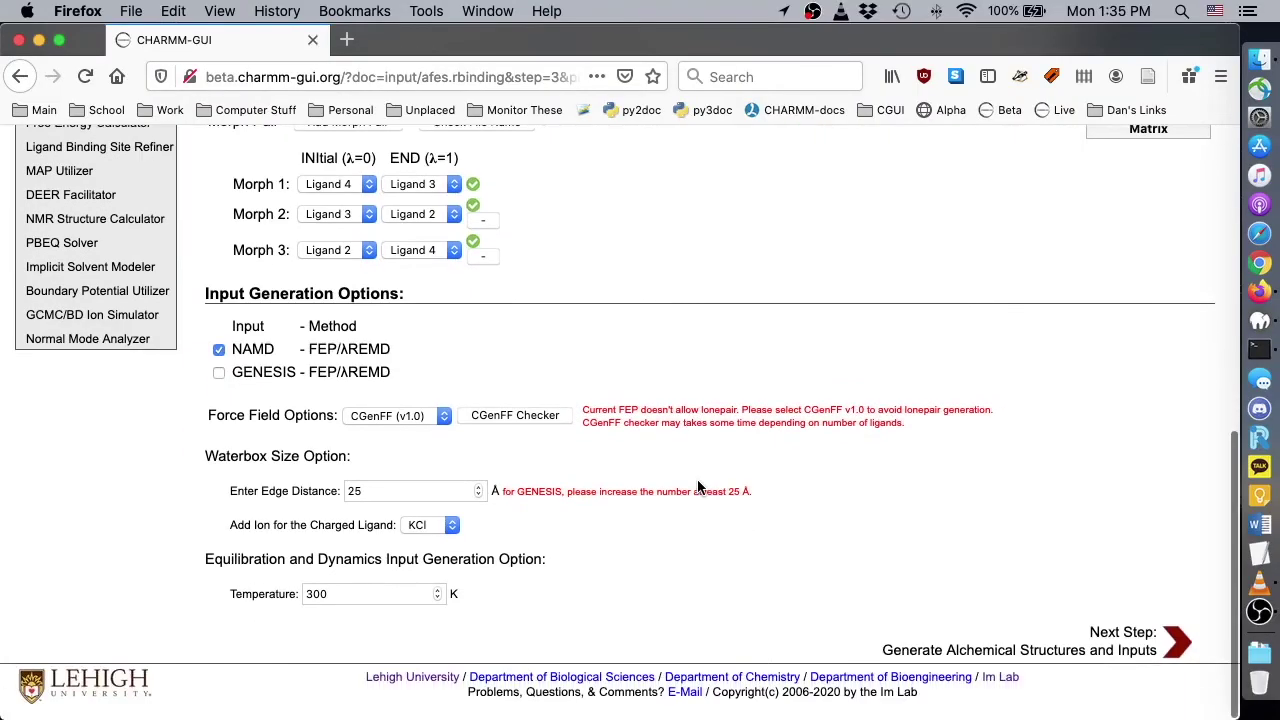
pyautogui.click(1176, 640)
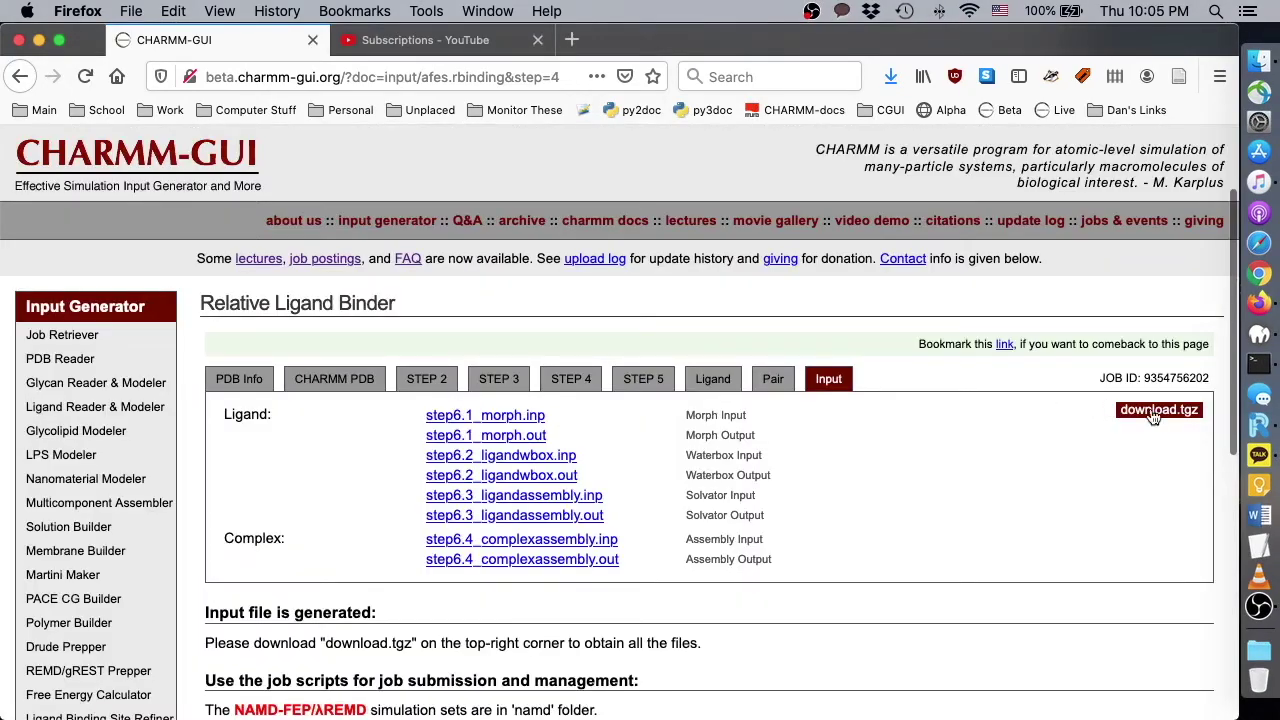
# Save the charmm-gui.tgz archive and extract it from the Downloads stack
pyautogui.scroll(-6, 814, 406)
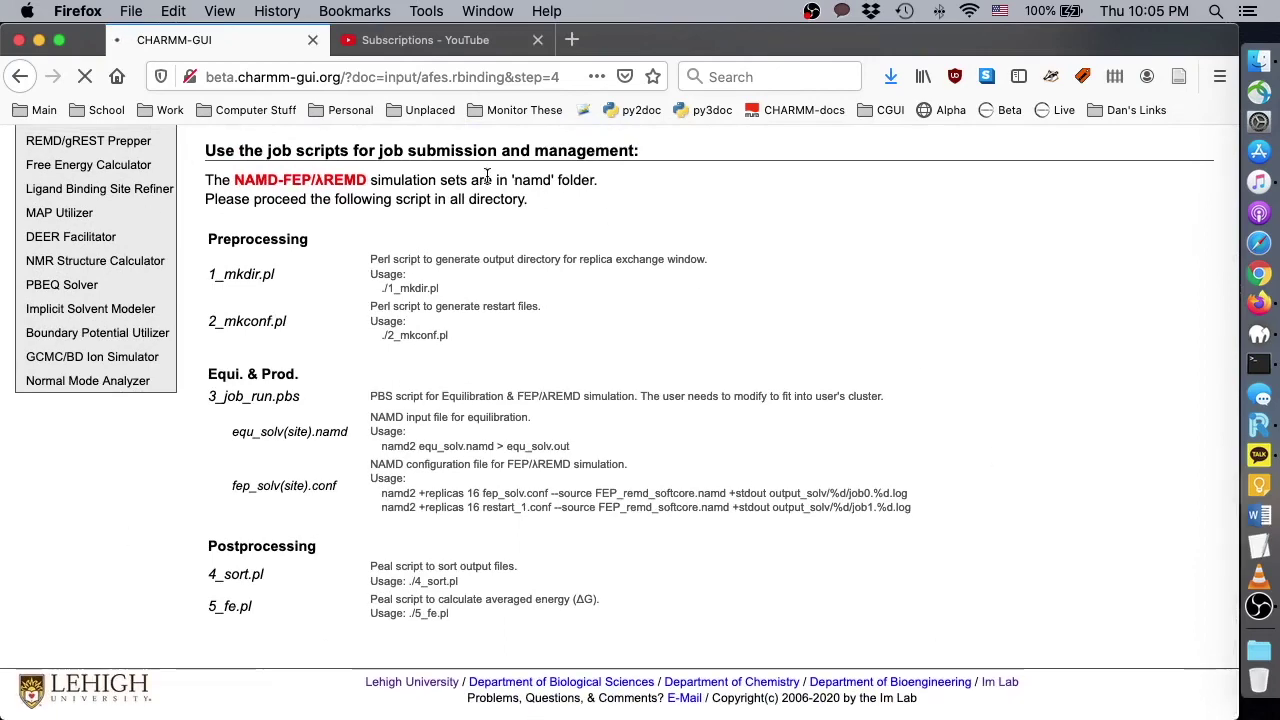
pyautogui.scroll(2, 885, 367)
pyautogui.scroll(8, 885, 368)
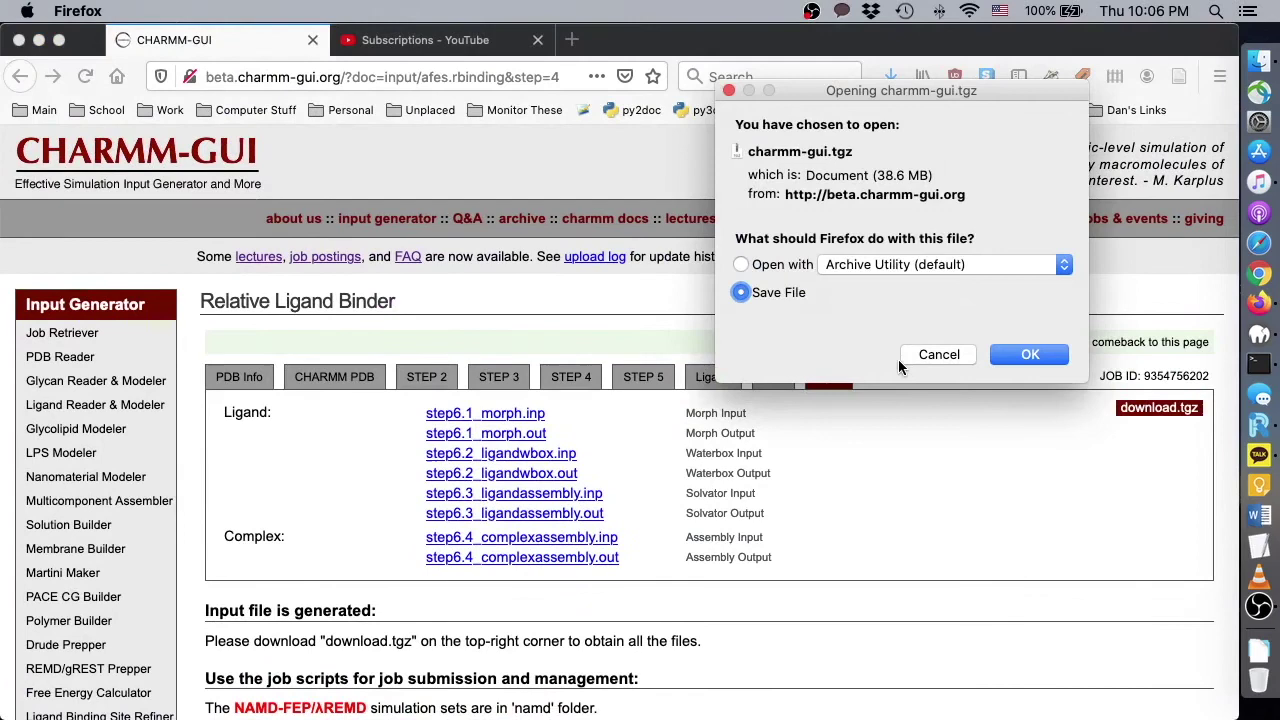
pyautogui.click(1038, 356)
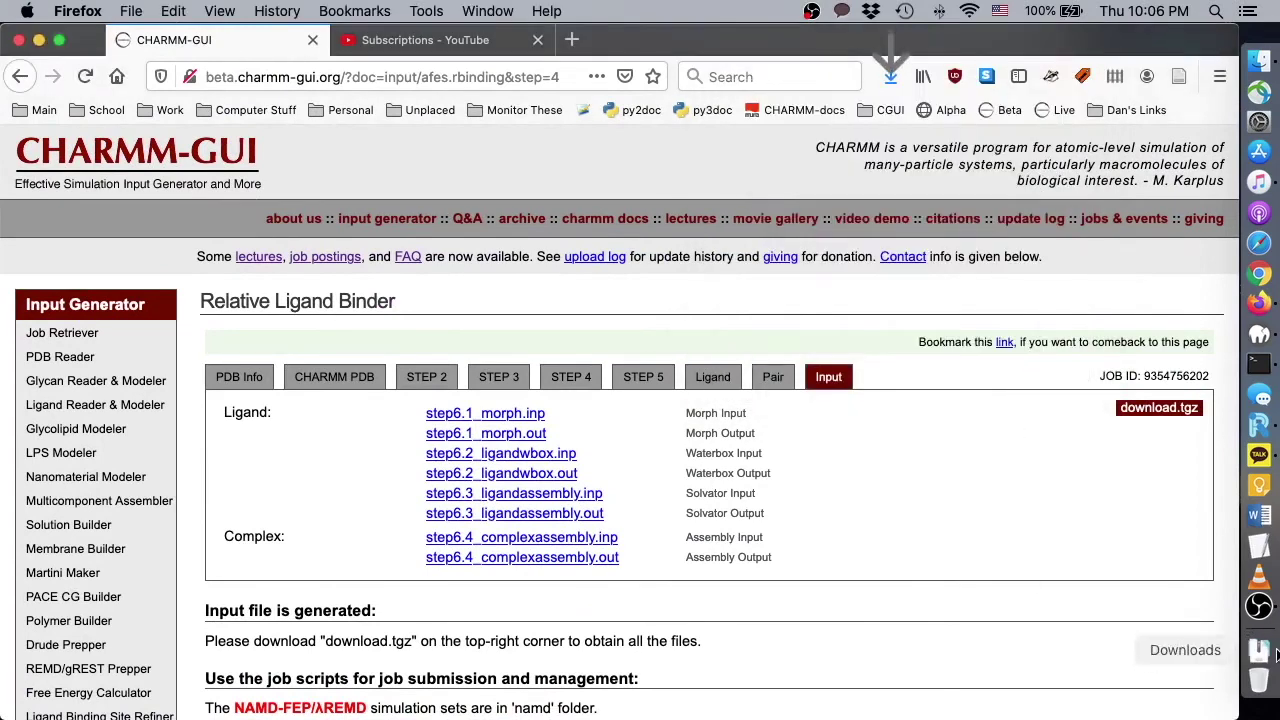
pyautogui.click(1250, 650)
pyautogui.click(1003, 479)
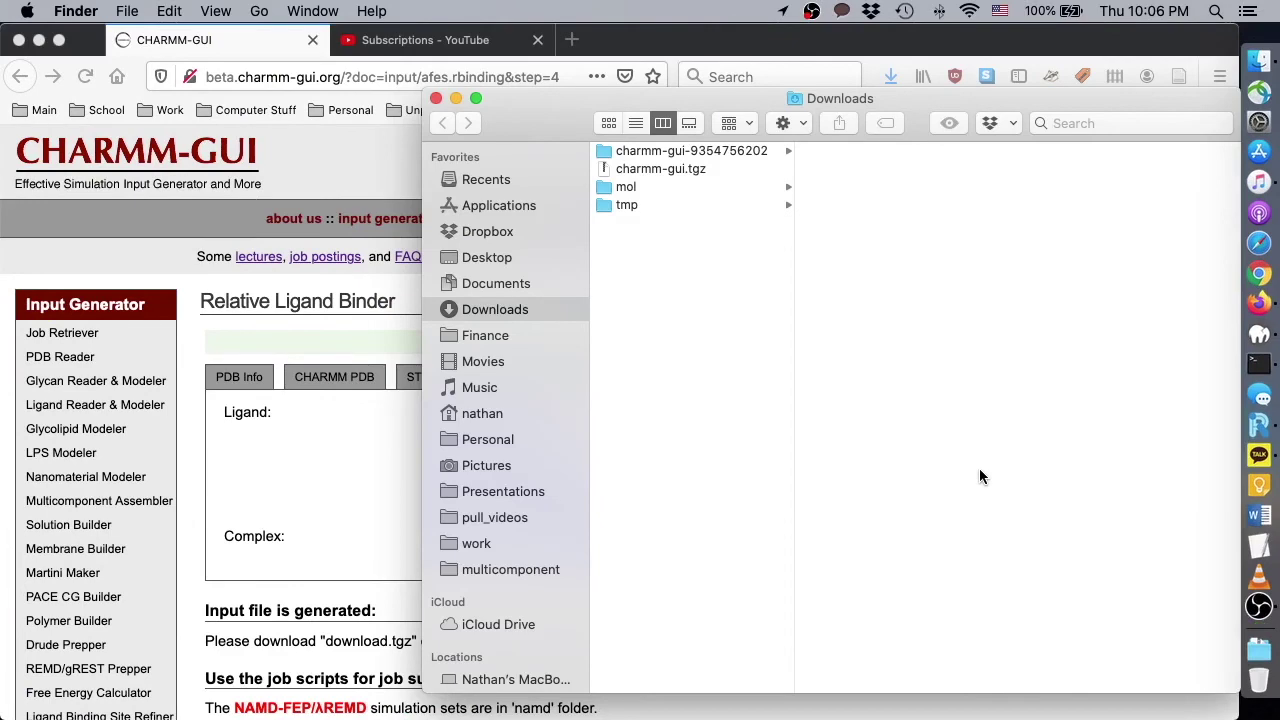
pyautogui.click(716, 150)
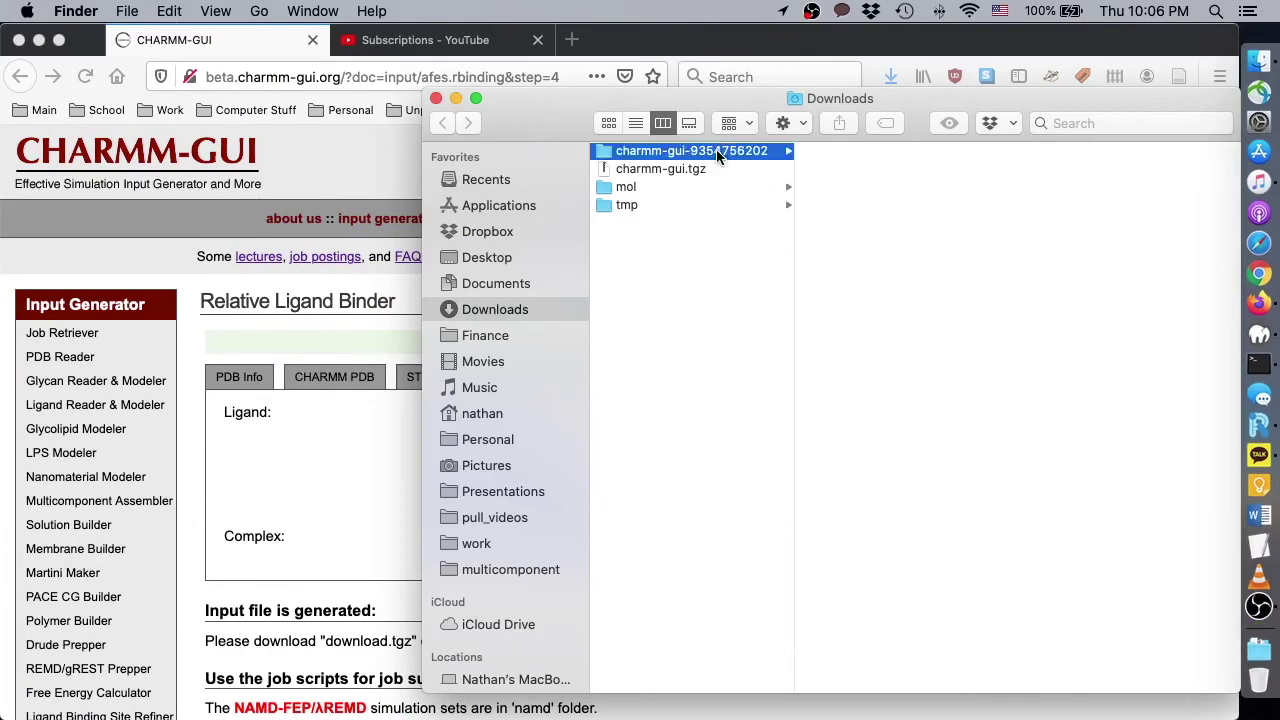
pyautogui.scroll(-5, 834, 305)
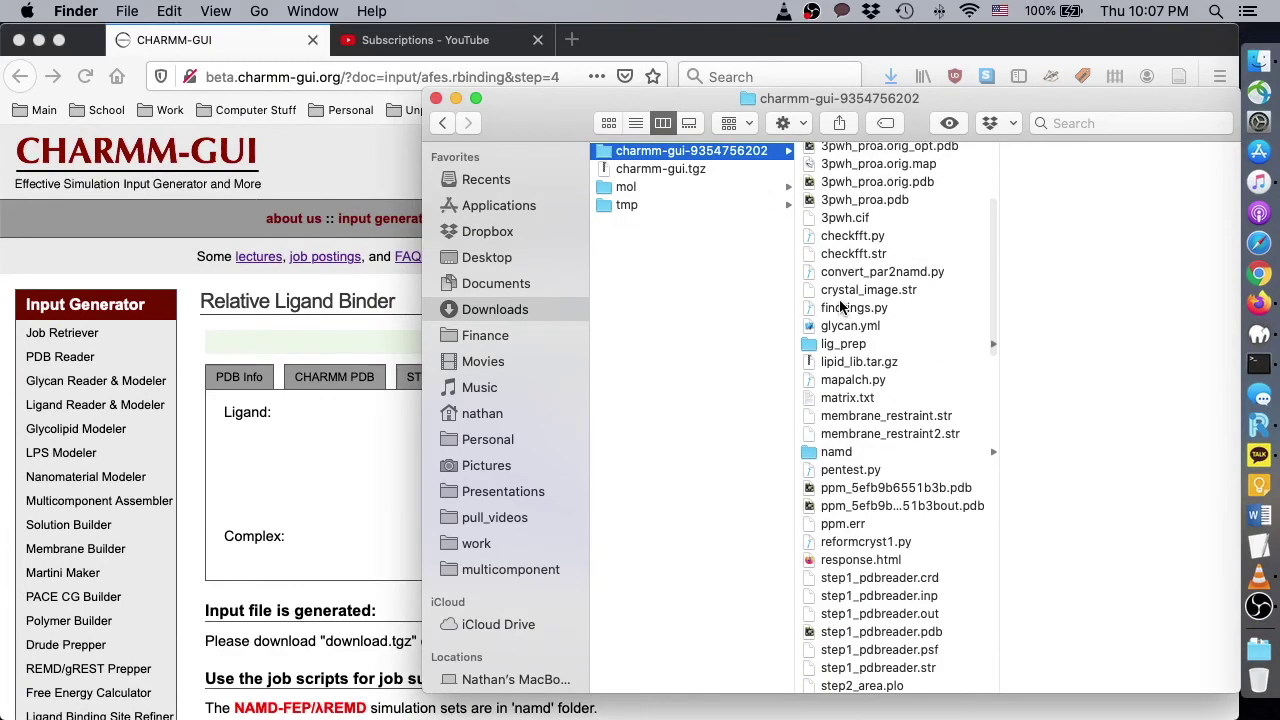
pyautogui.click(937, 452)
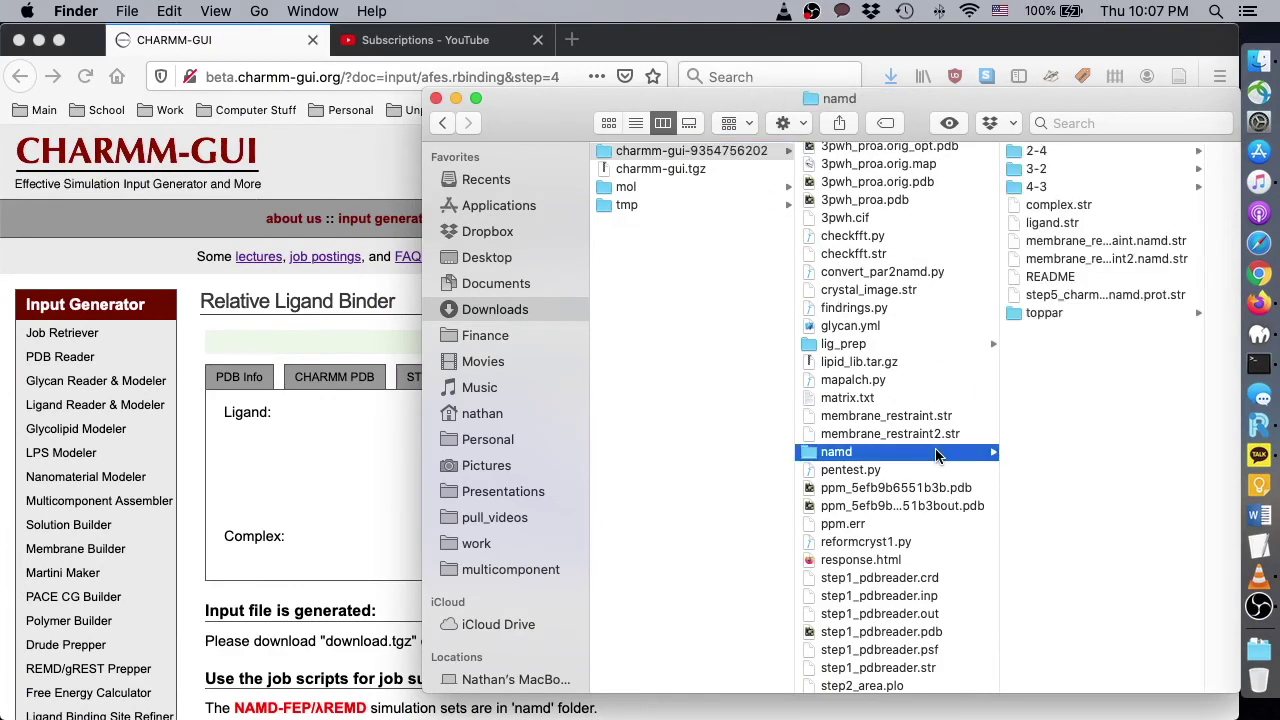
pyautogui.click(1078, 280)
pyautogui.rightClick(888, 285)
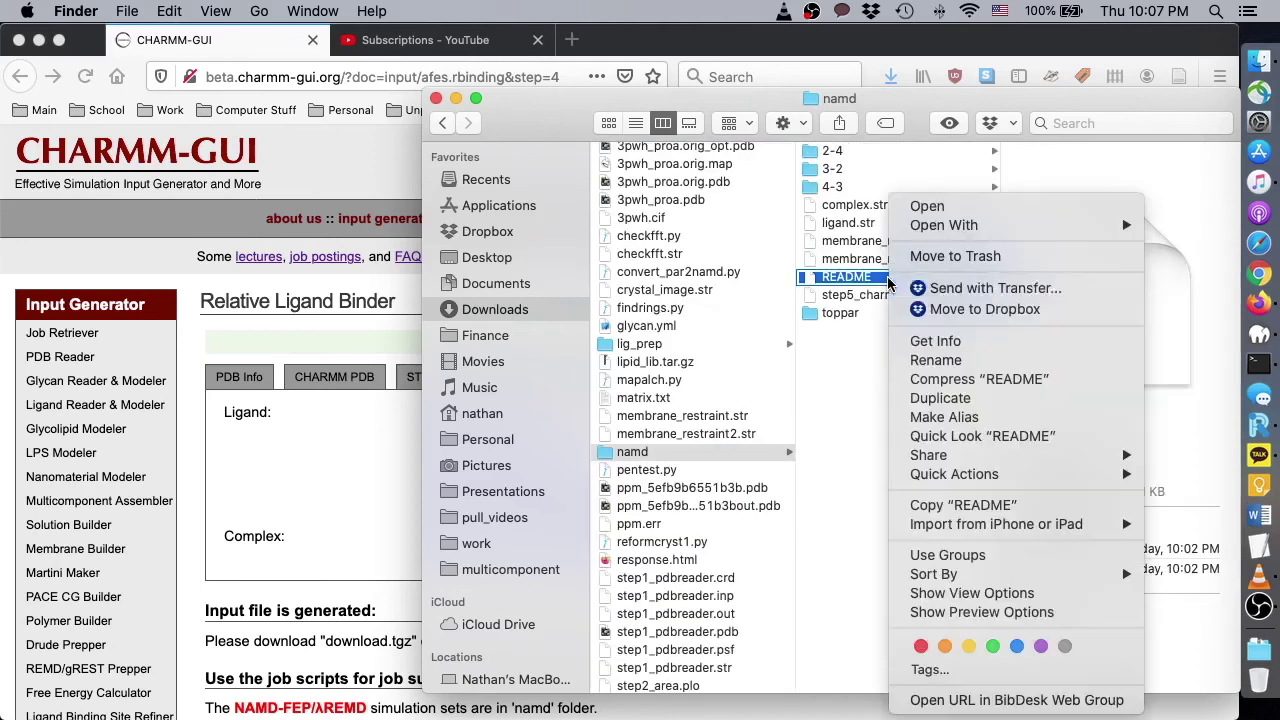
pyautogui.moveTo(945, 226)
pyautogui.click(740, 230)
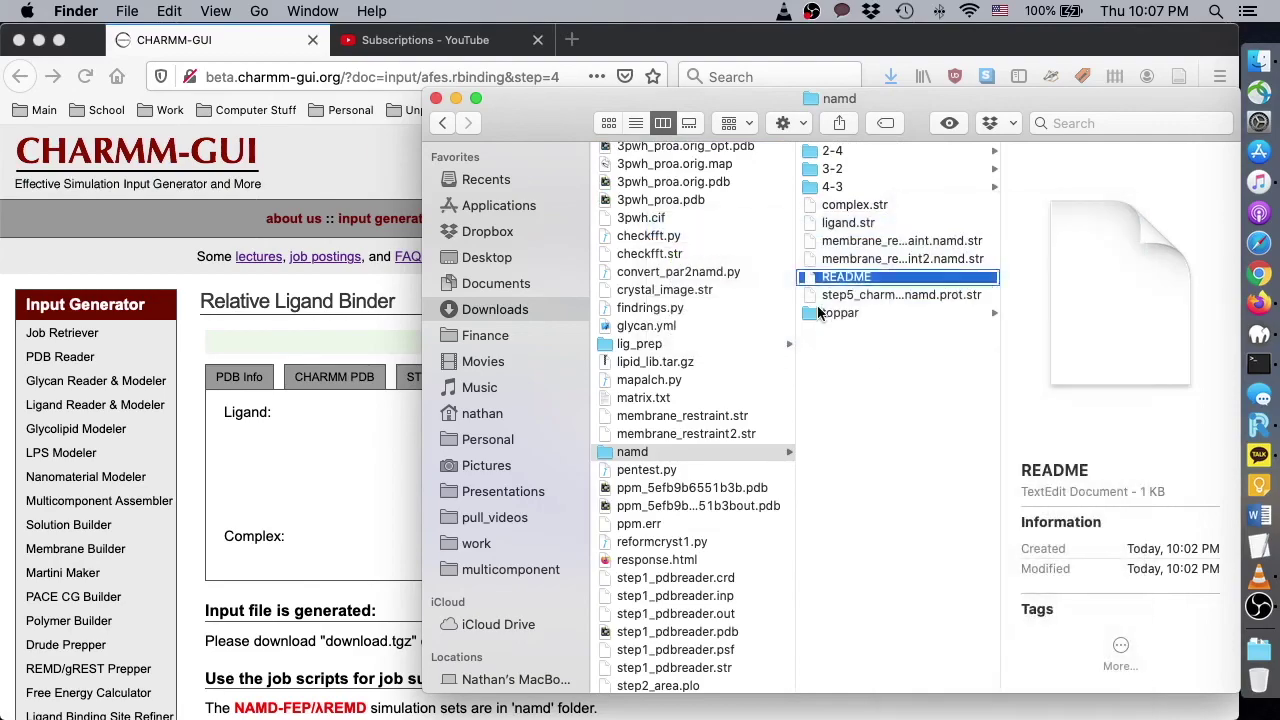